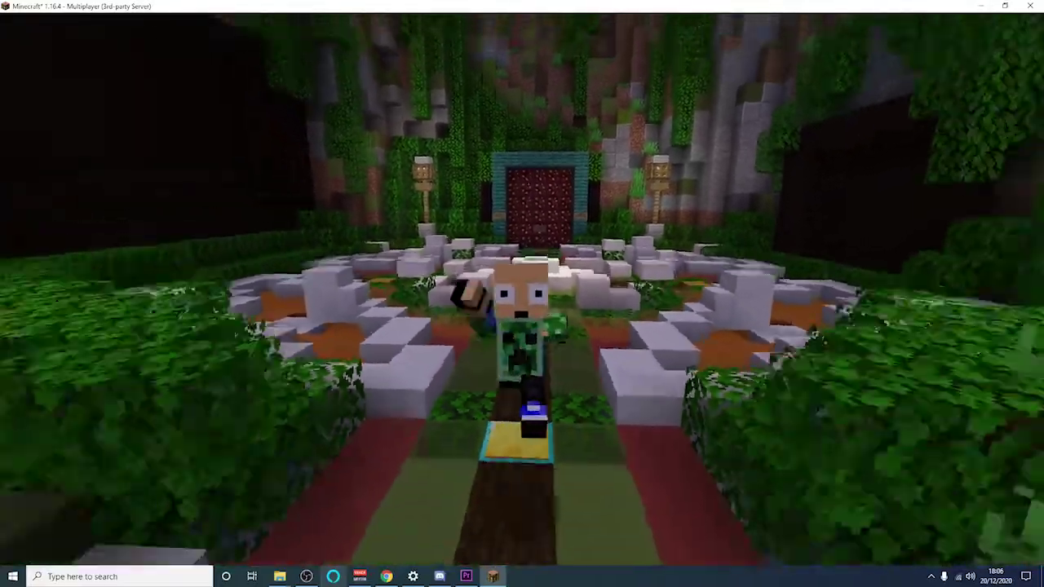
Walk the character forward through the hub's paths, from the portal garden to the red-carpet plaza.
key(w)
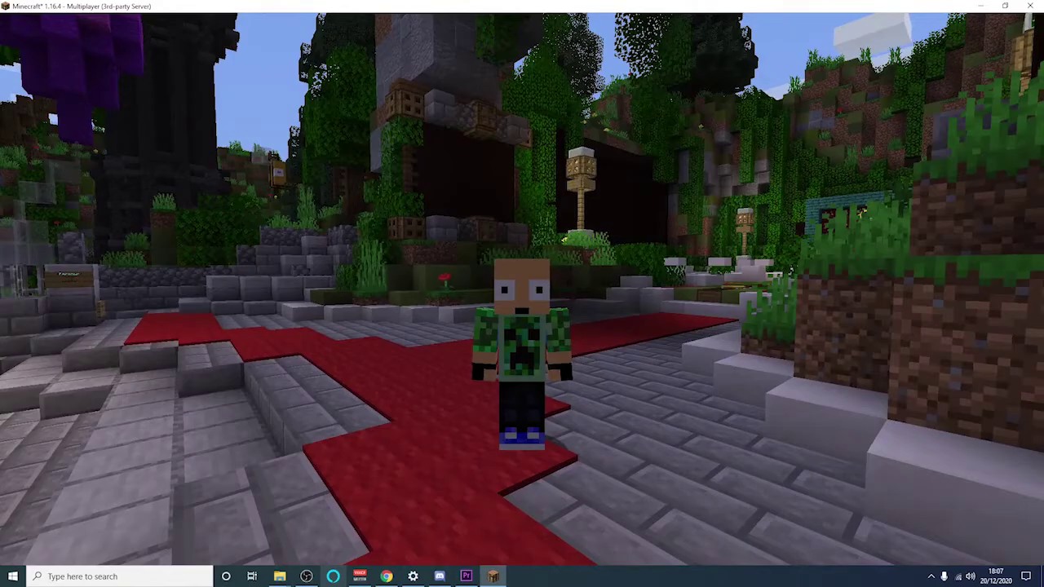
key(w)
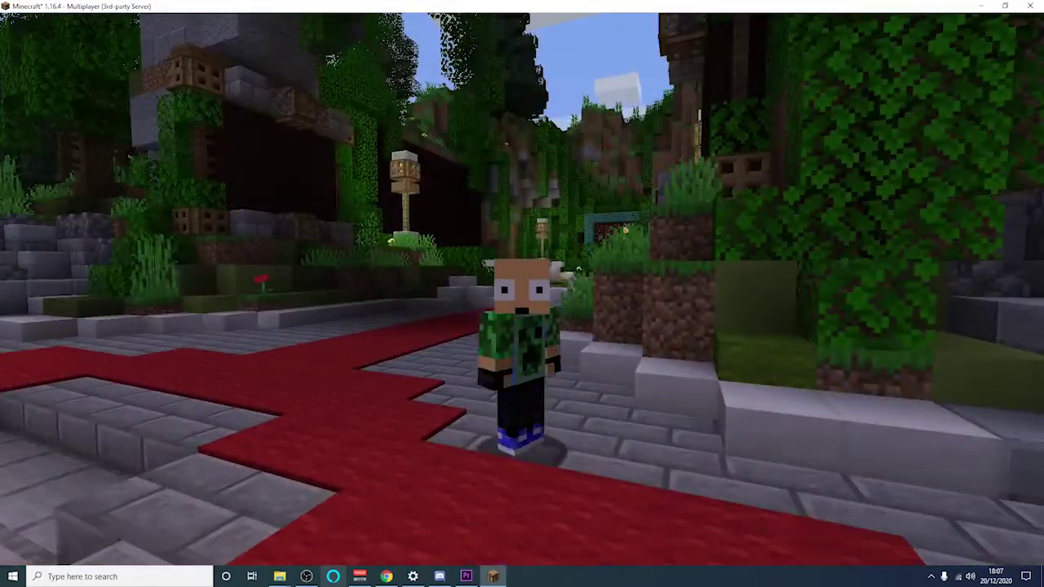
key(w)
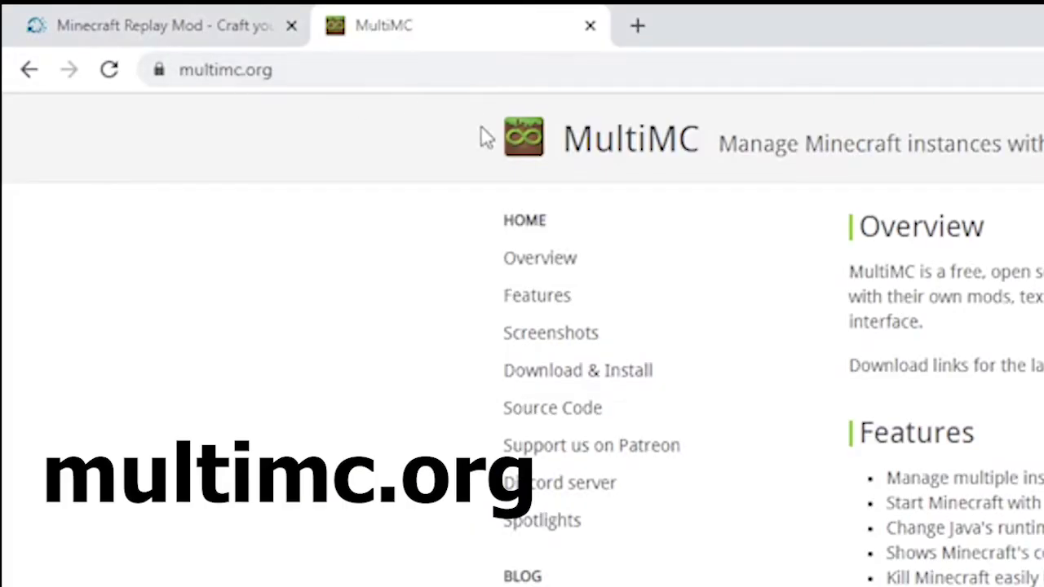
Scroll multimc.org down to the Download & Install section.
scroll(437, 339, down, 10)
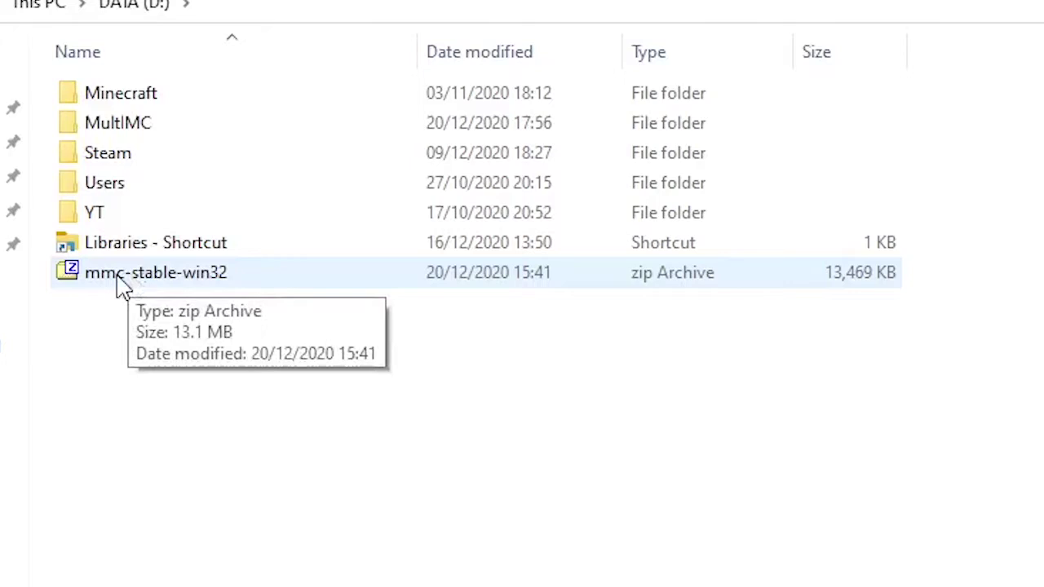
Extract mmc-stable-win32.zip with 7-Zip and open the resulting MultiMC folder.
right_click(118, 287)
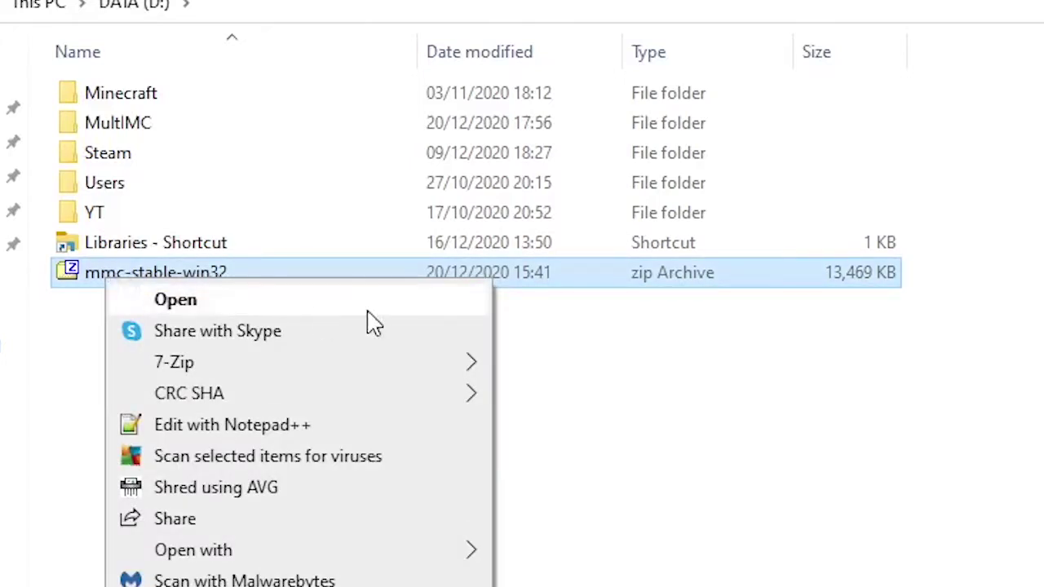
mouse_move(457, 362)
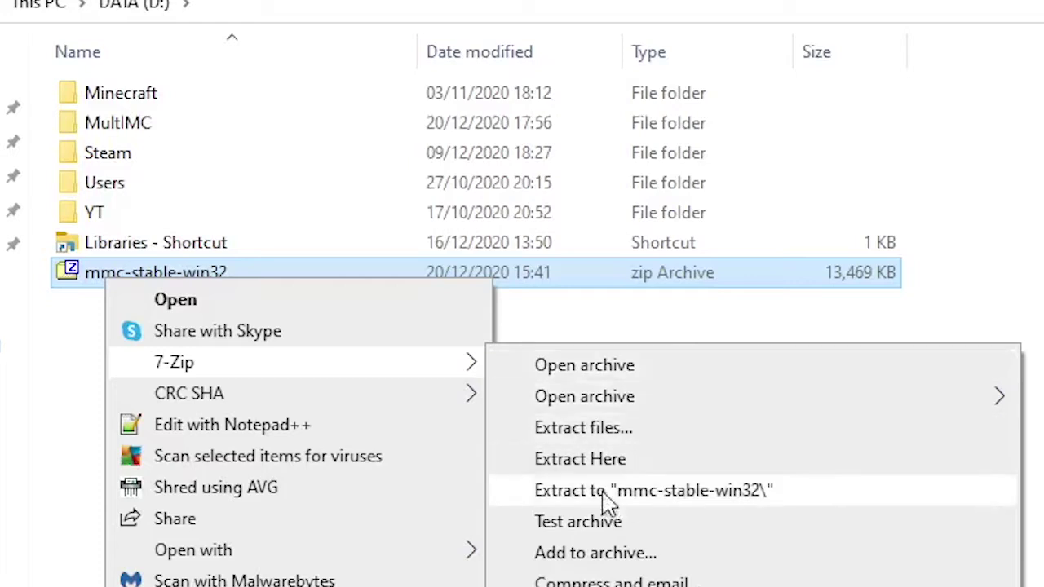
click(600, 462)
double_click(163, 129)
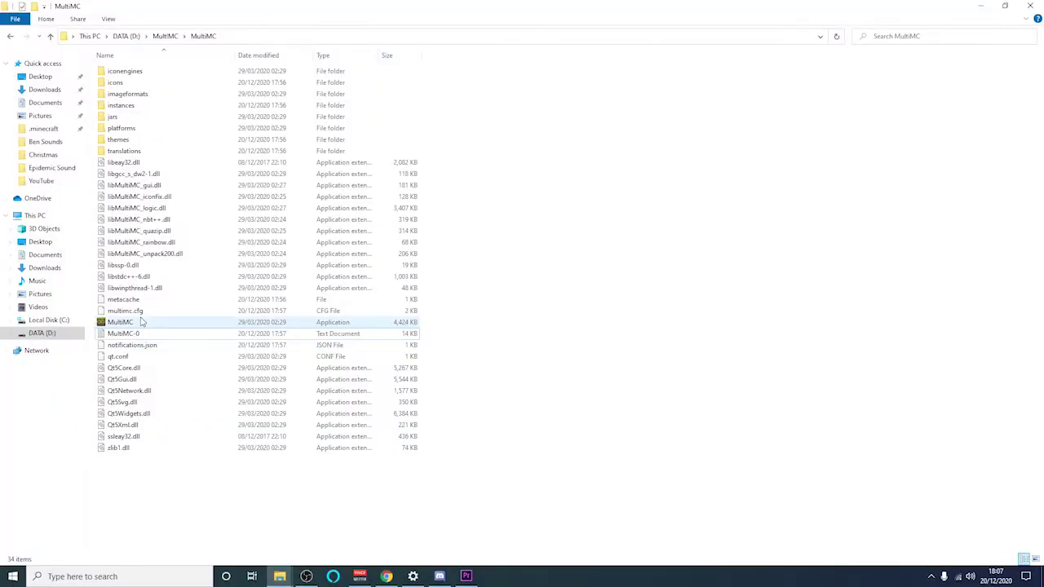
Launch MultiMC.exe and maximize the MultiMC 5 window.
double_click(140, 322)
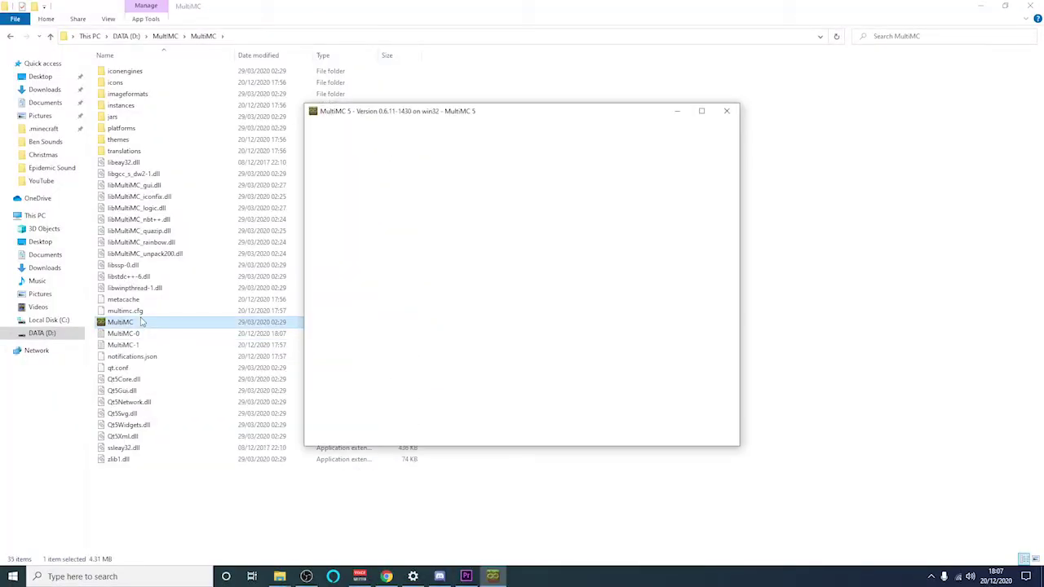
double_click(424, 110)
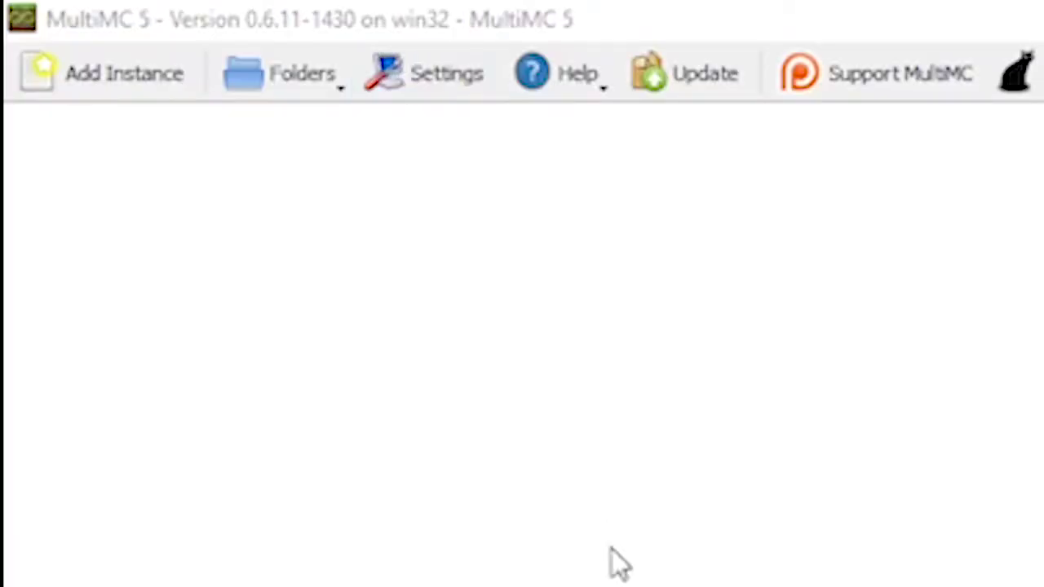
In Accounts settings, add a Minecraft account by entering its email and password.
click(278, 287)
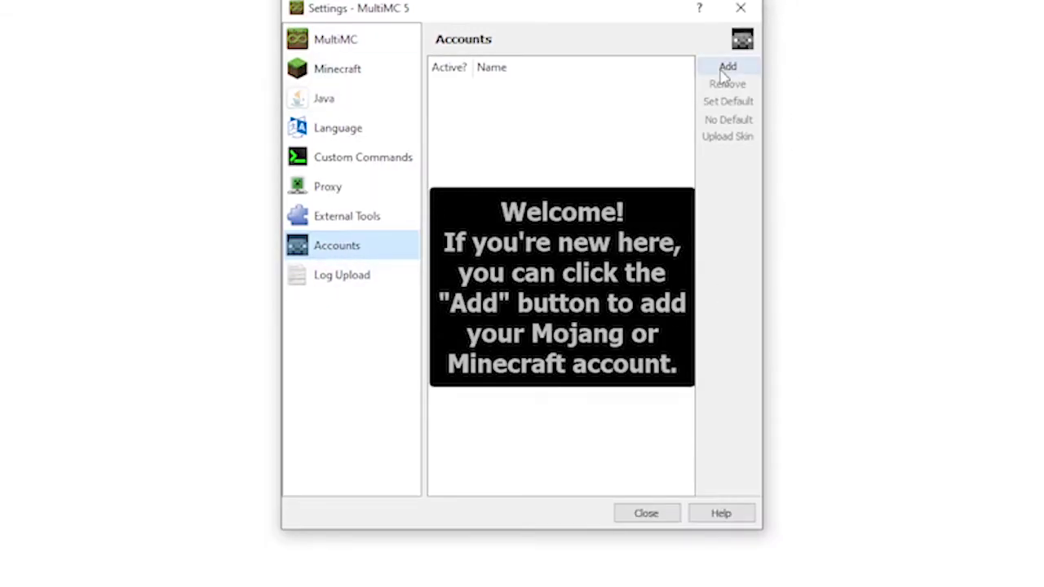
click(727, 68)
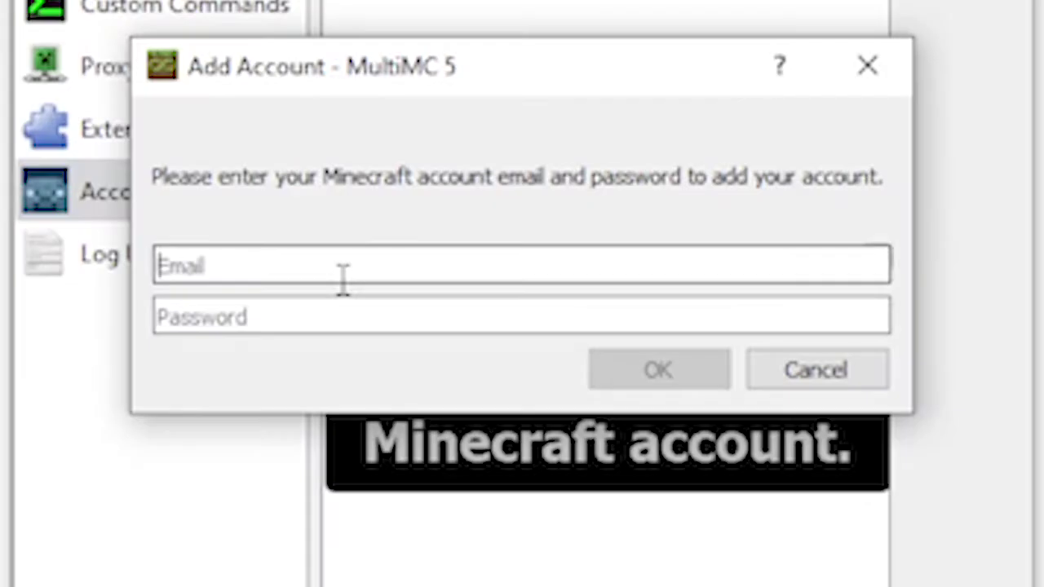
text(jfjfl;sdkfj)
key(Tab)
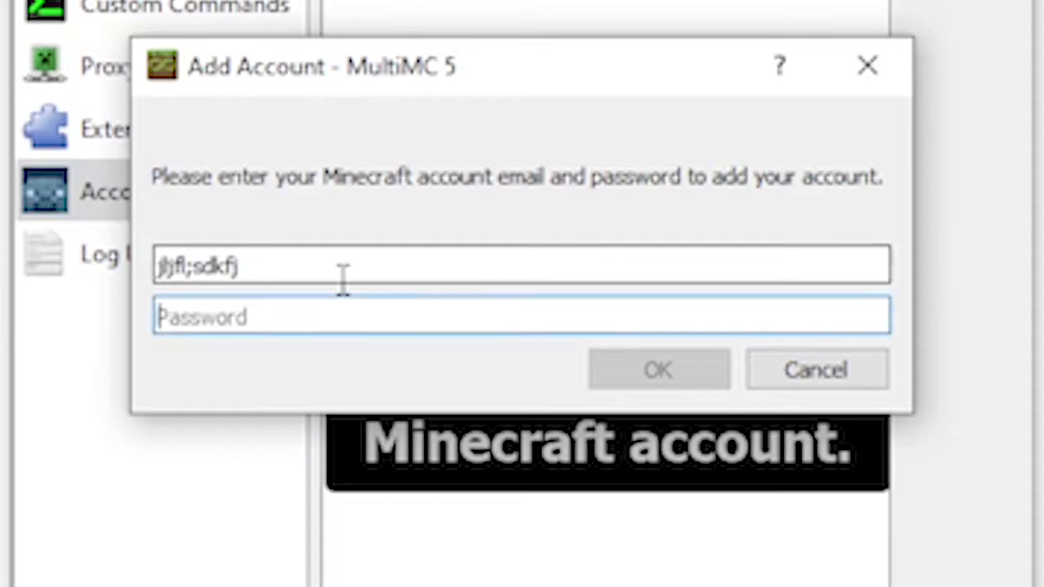
text(jfjfl;sdkf)
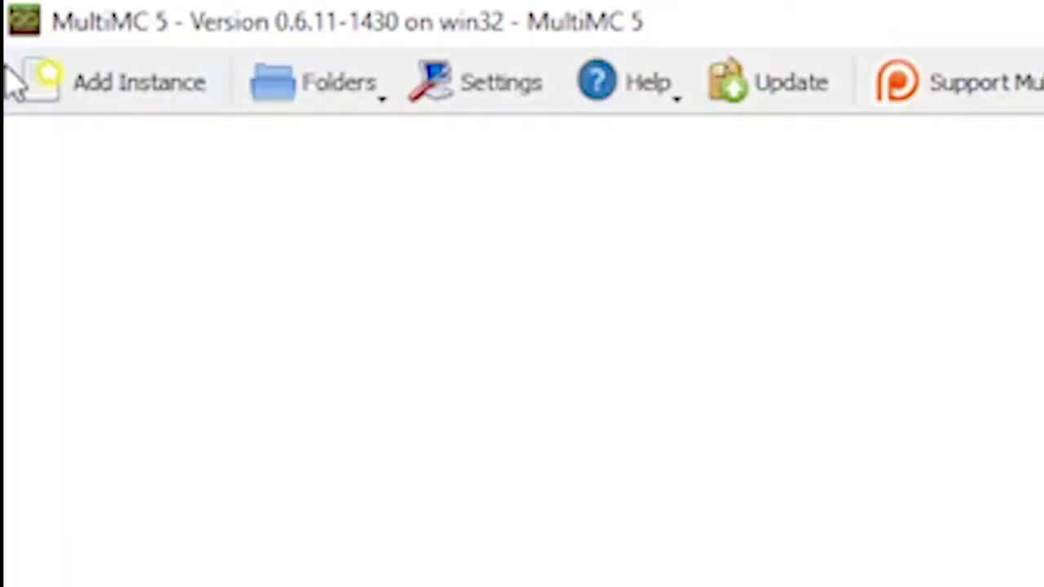
Create a new vanilla instance using Minecraft version 1.16.4.
click(171, 95)
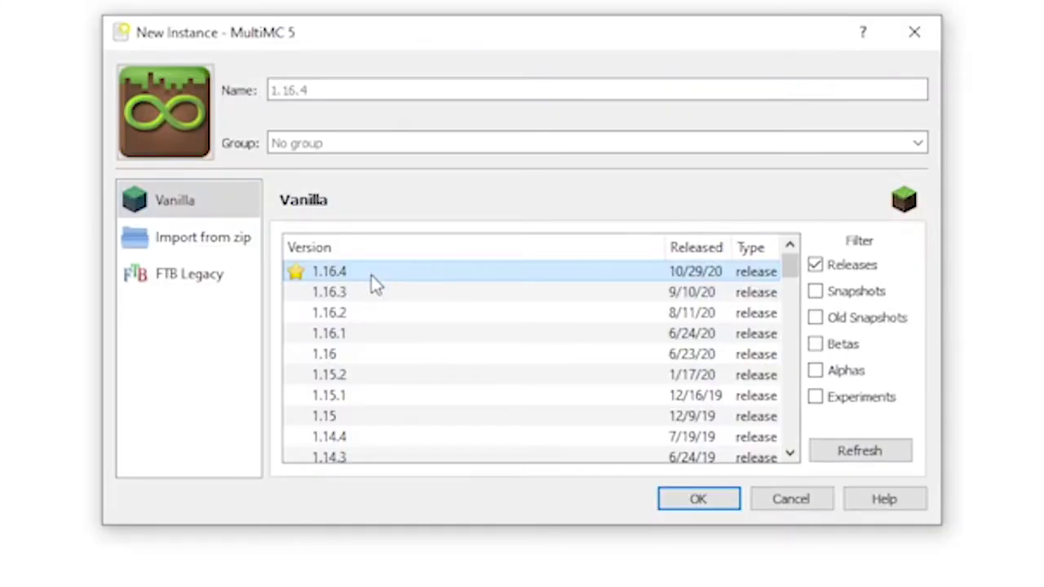
click(363, 292)
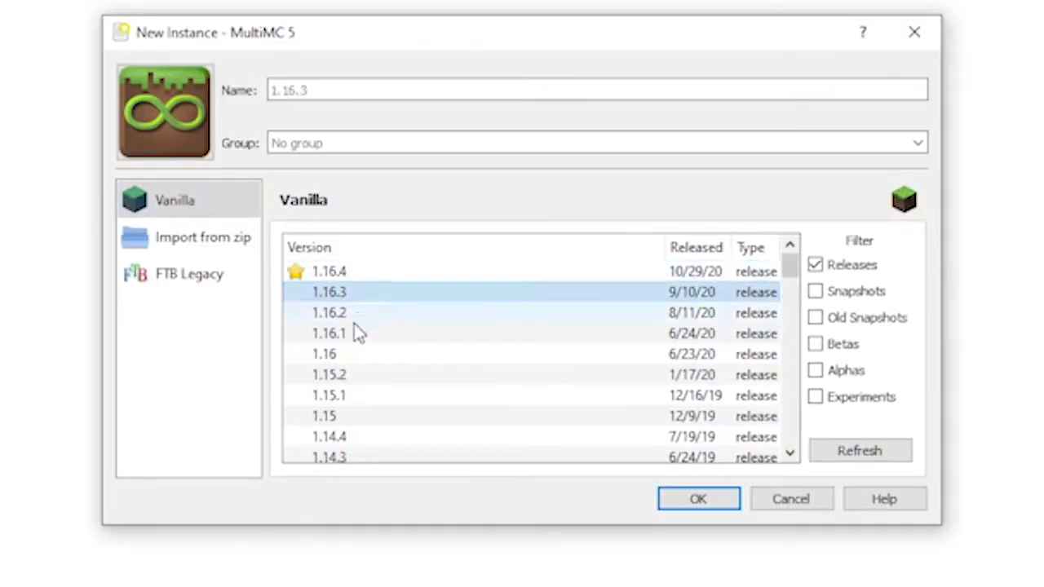
click(354, 334)
click(331, 416)
click(327, 273)
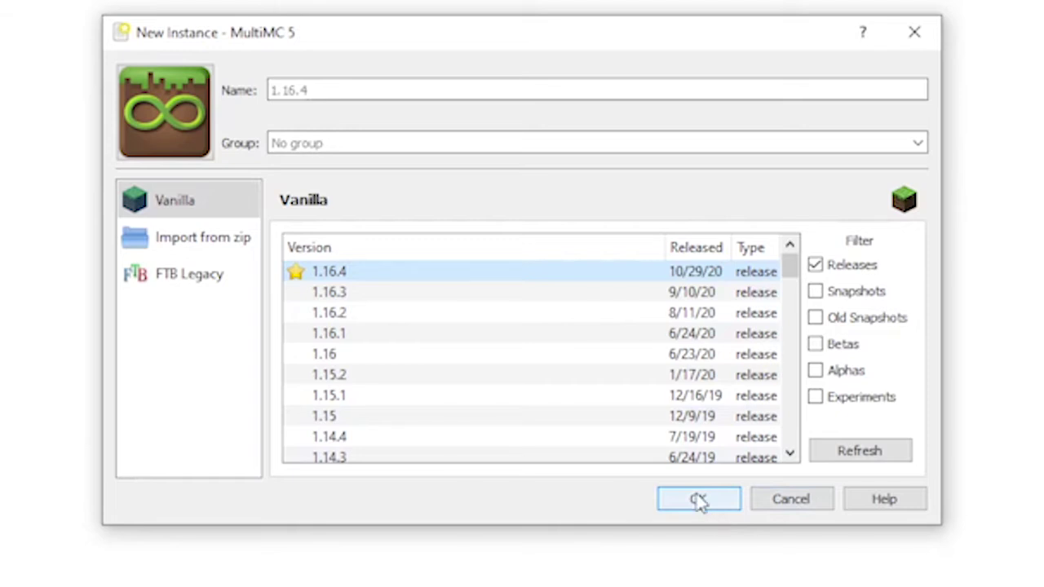
click(699, 499)
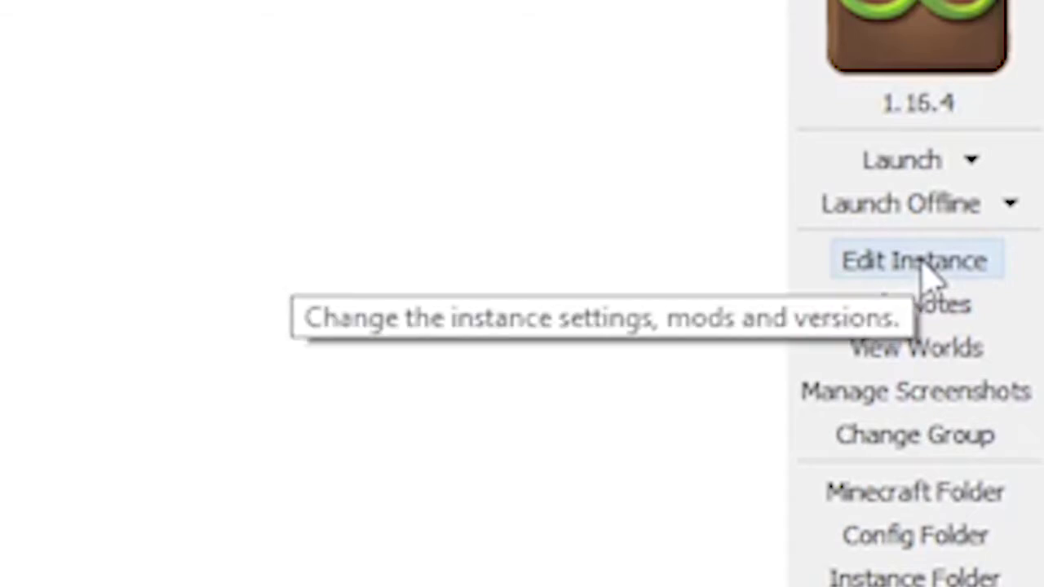
Install Fabric Loader 0.10.8 on the 1.16.4 instance and open its .minecraft mods folder.
click(928, 271)
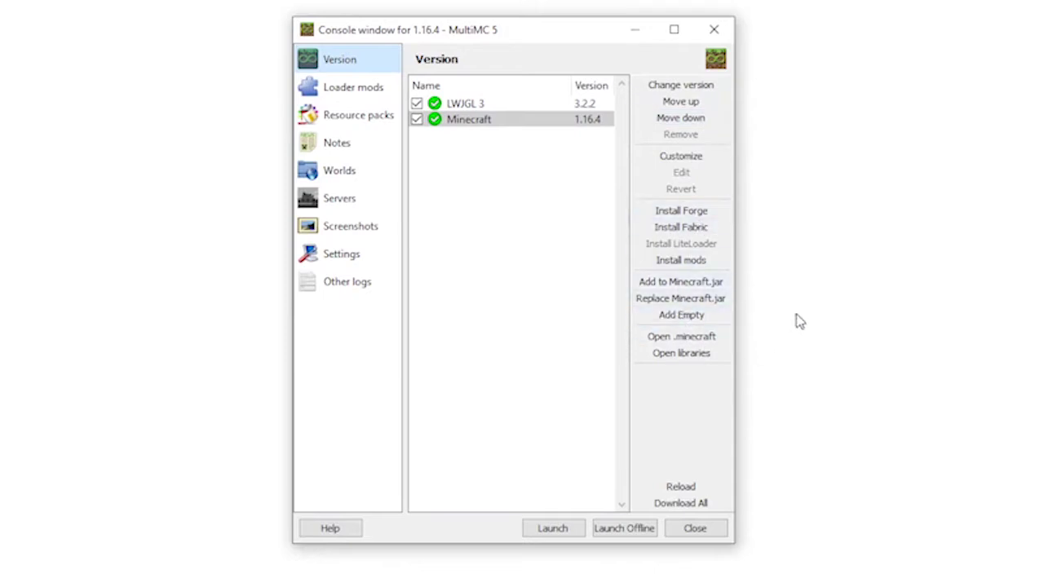
click(699, 231)
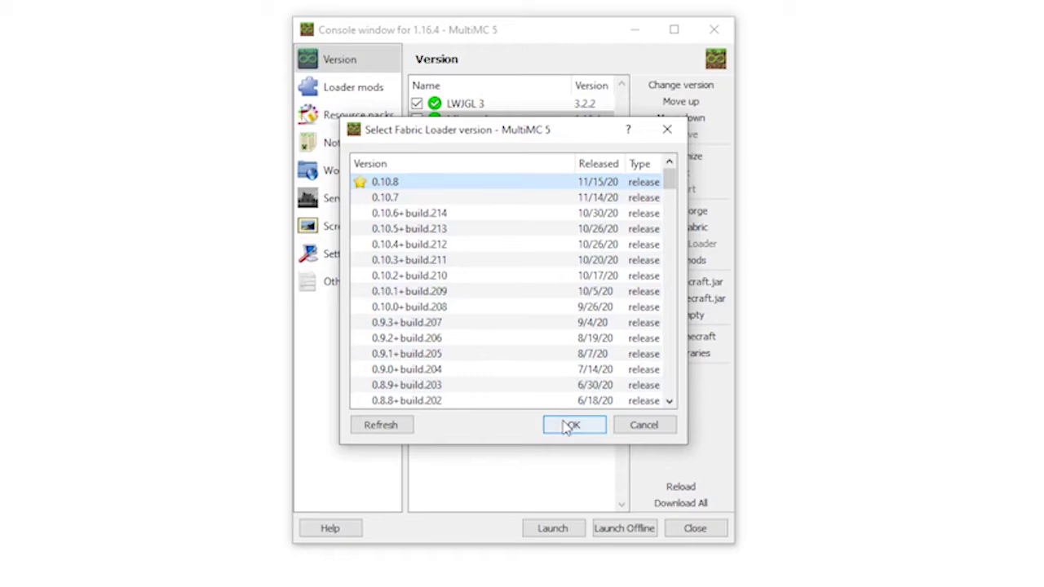
click(568, 427)
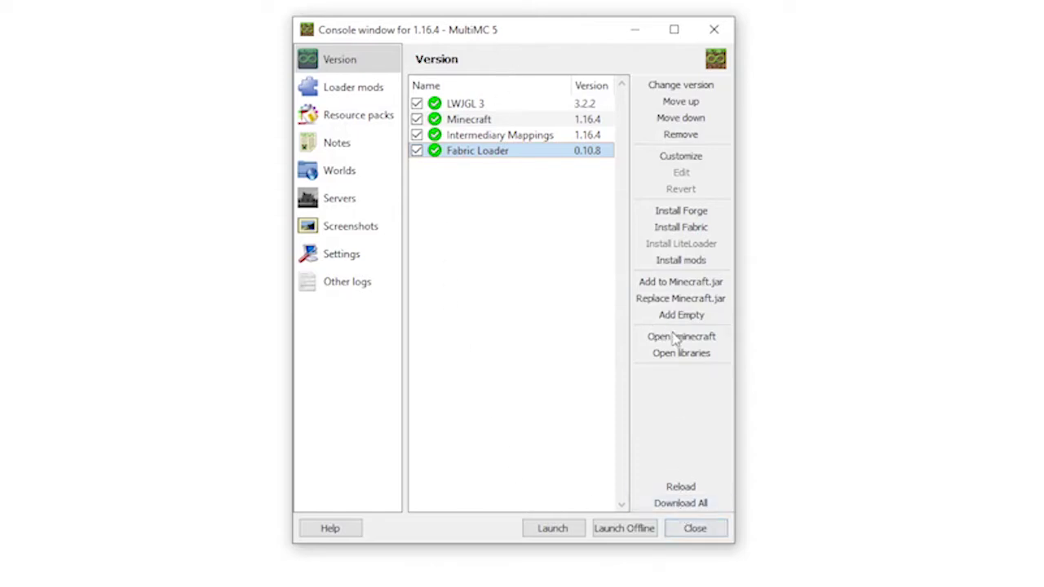
click(703, 339)
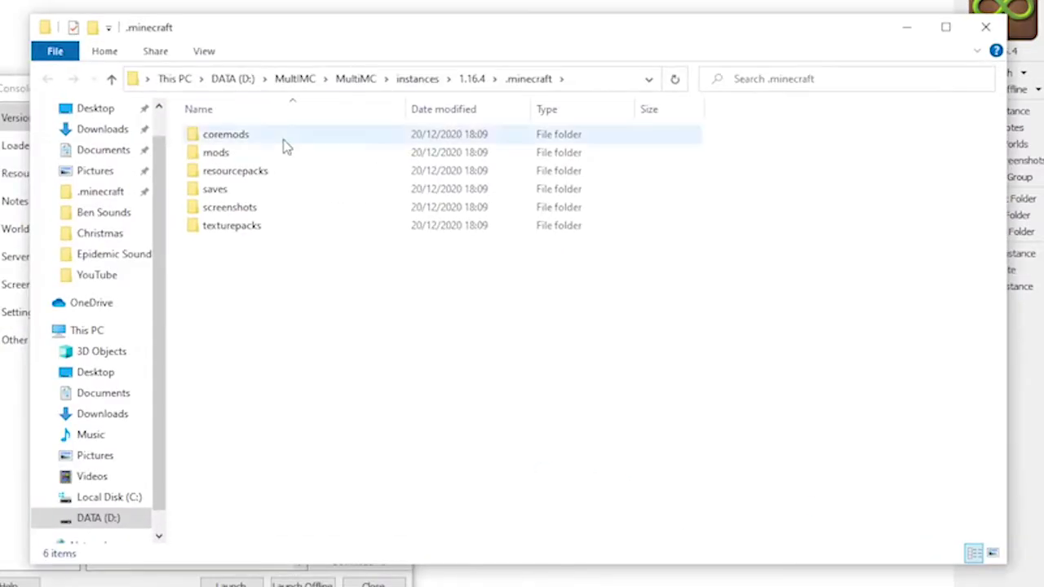
double_click(237, 154)
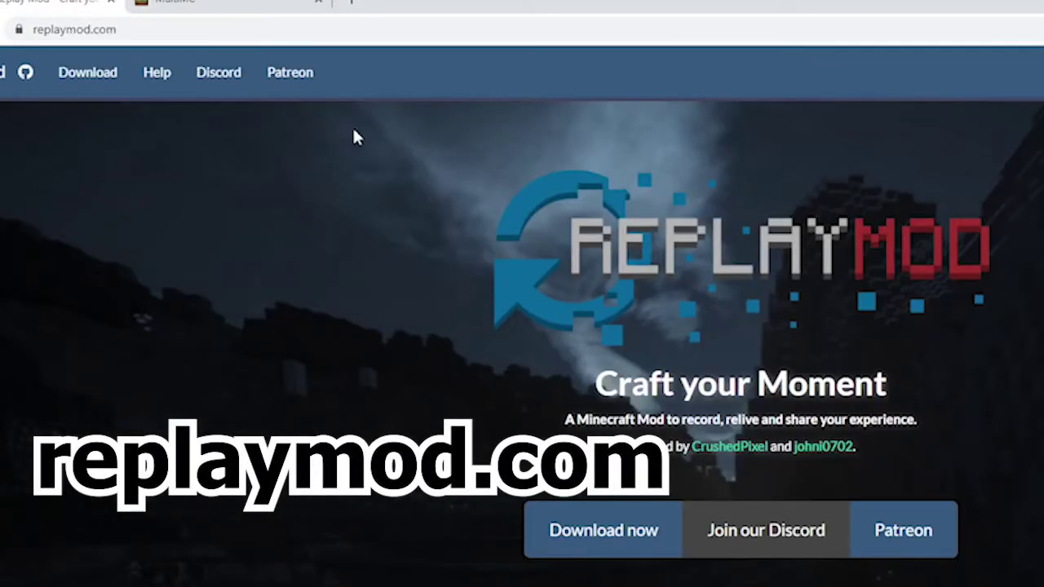
On the Replay Mod downloads page, locate v2.5.1 for Minecraft 1.16.4 and download it.
click(576, 548)
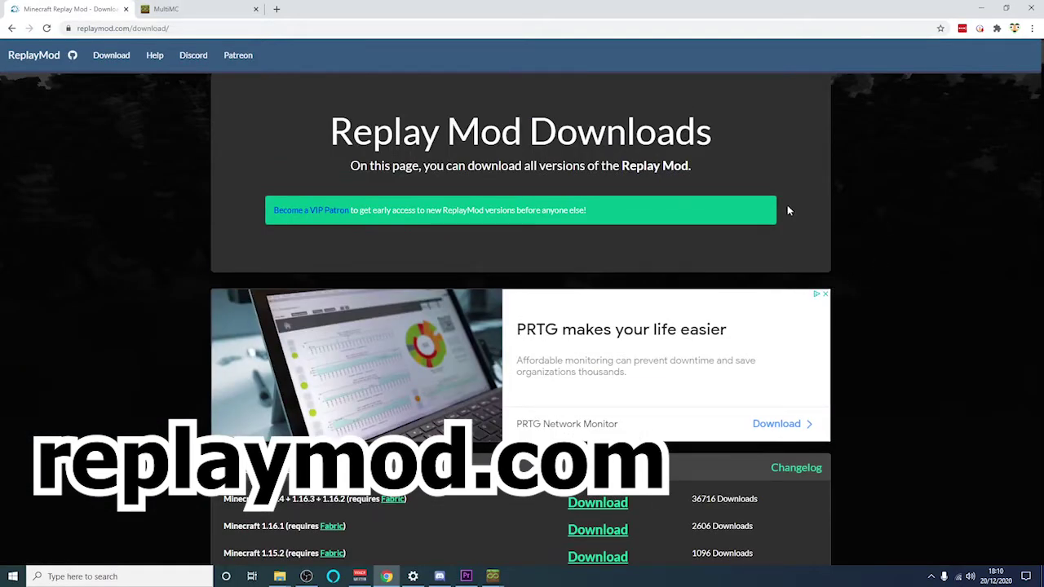
scroll(405, 238, down, 2)
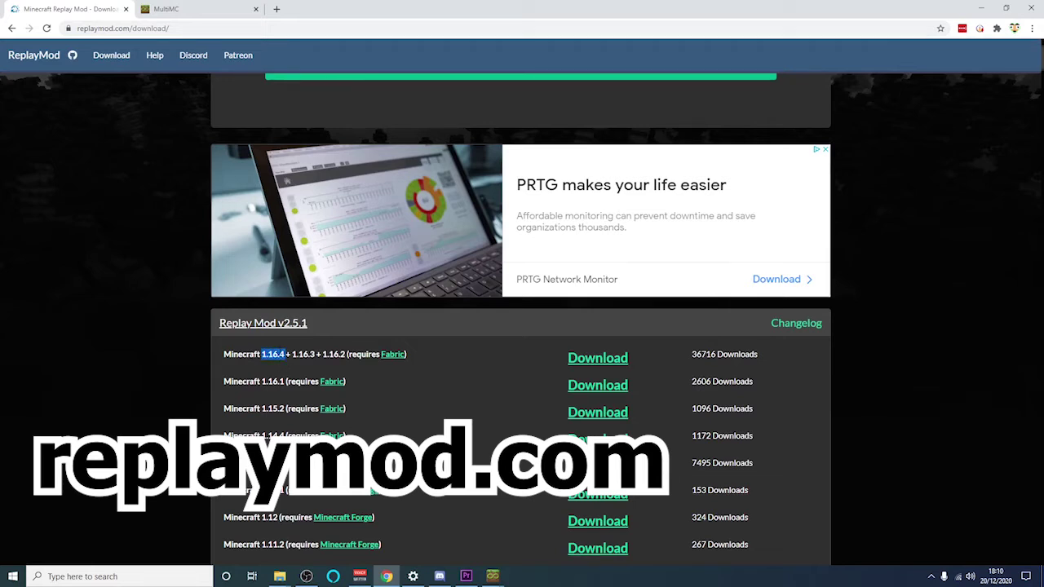
triple_click(273, 354)
double_click(273, 354)
click(598, 359)
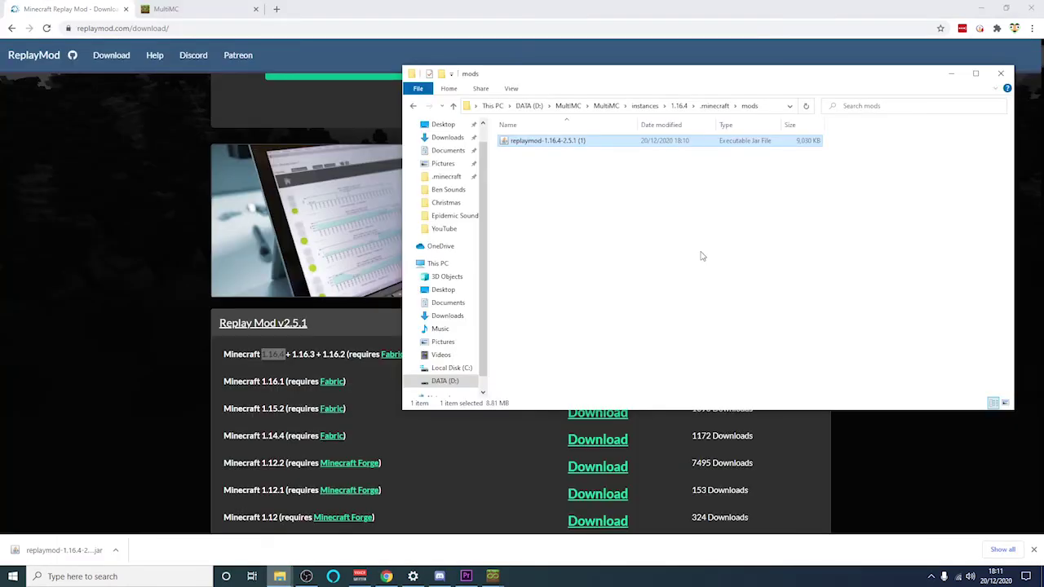
Leave the replaymod-1.16.4-2.5.1 jar in the mods folder and return to MultiMC 5.
click(641, 216)
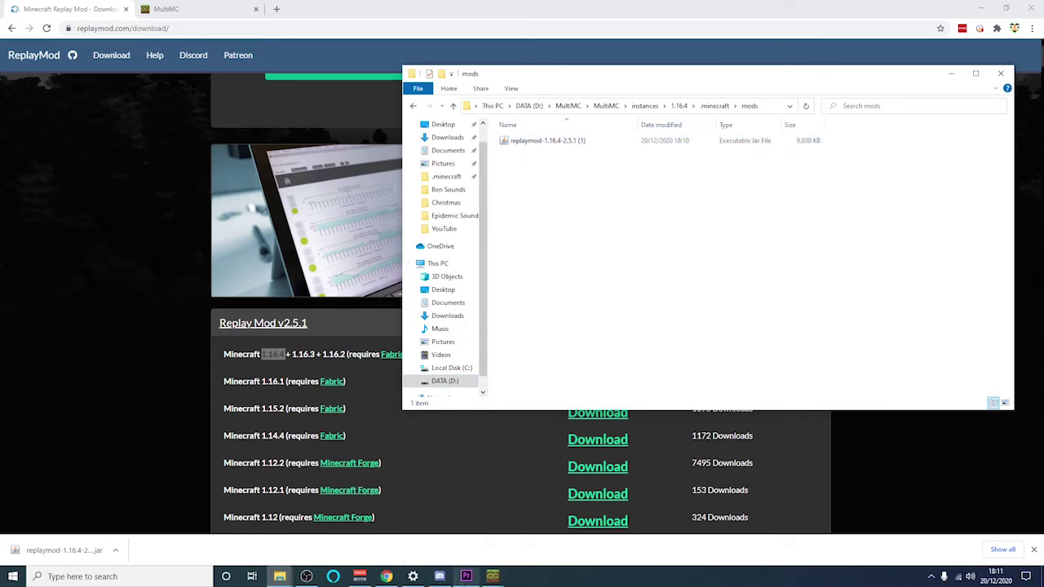
mouse_move(492, 579)
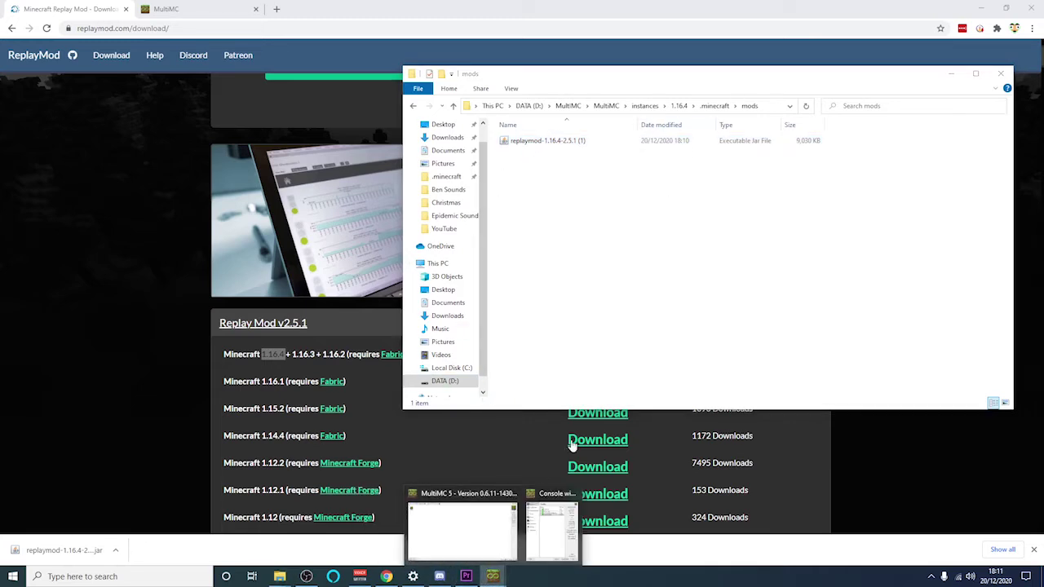
click(462, 538)
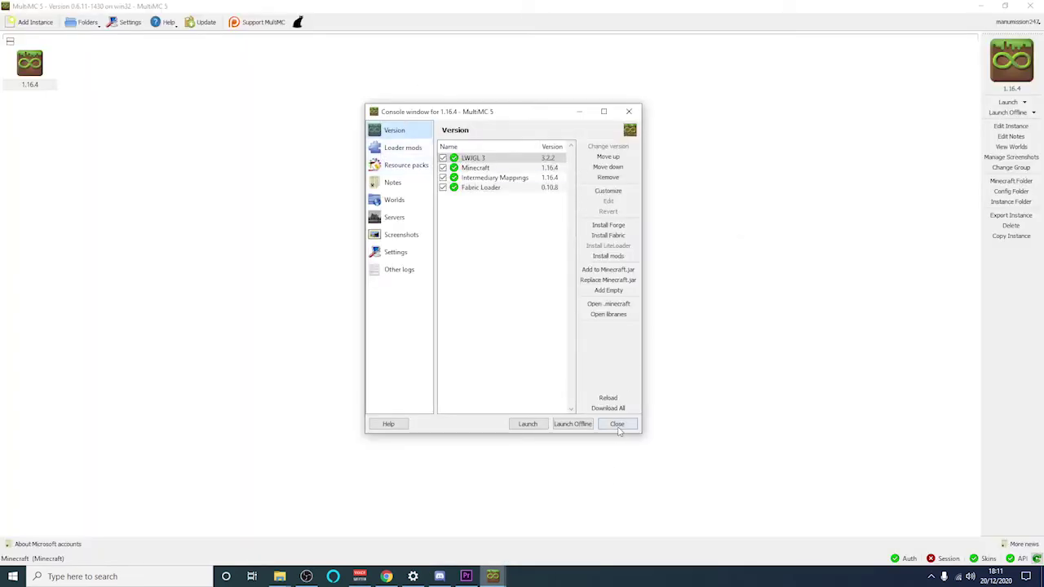
Close the 1.16.4 instance's Console window.
click(617, 425)
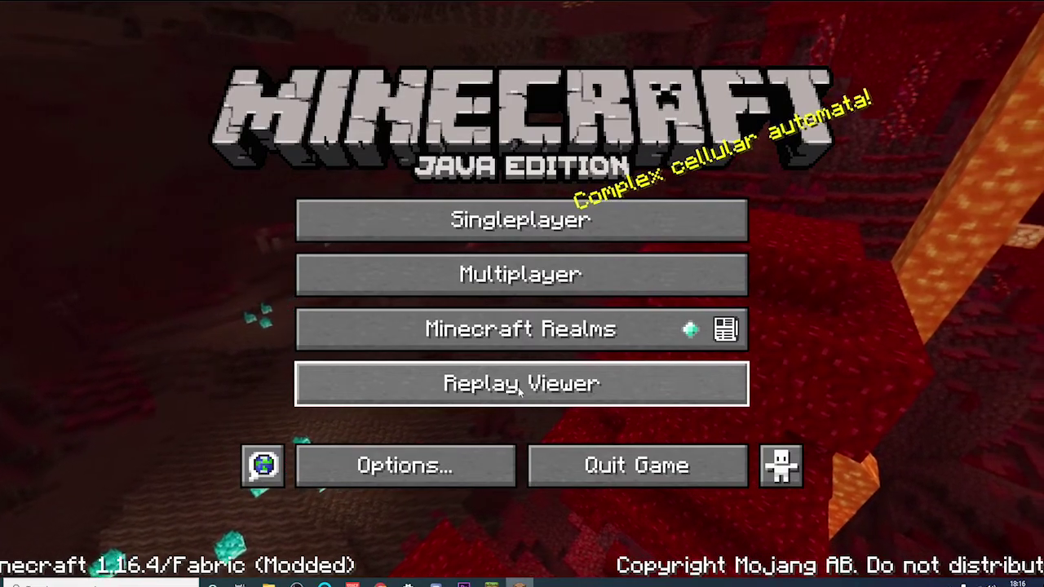
Add the server play.missioncraft.tk in Multiplayer and join it, then open chat to read server messages.
click(598, 263)
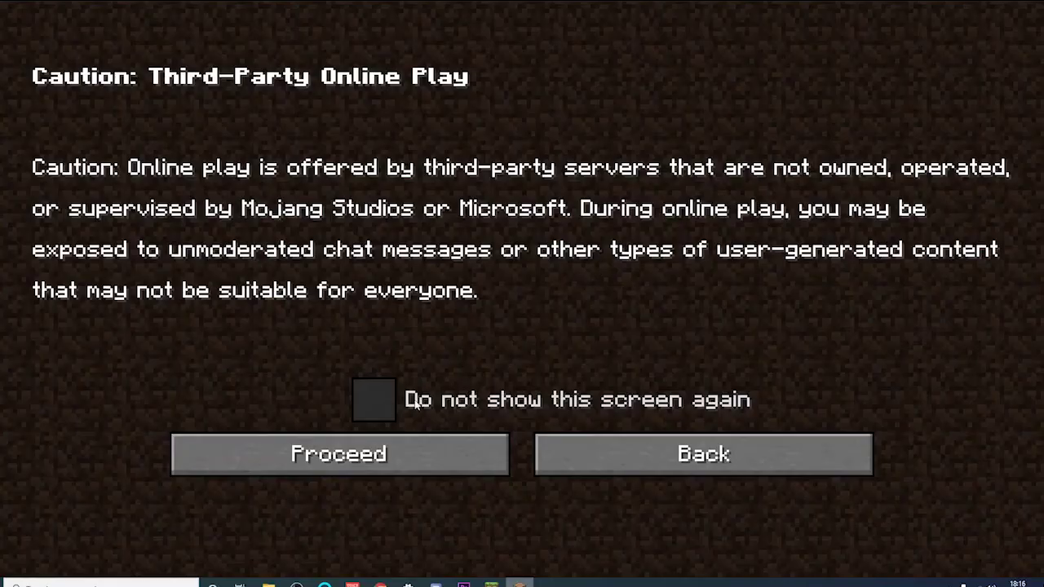
click(363, 447)
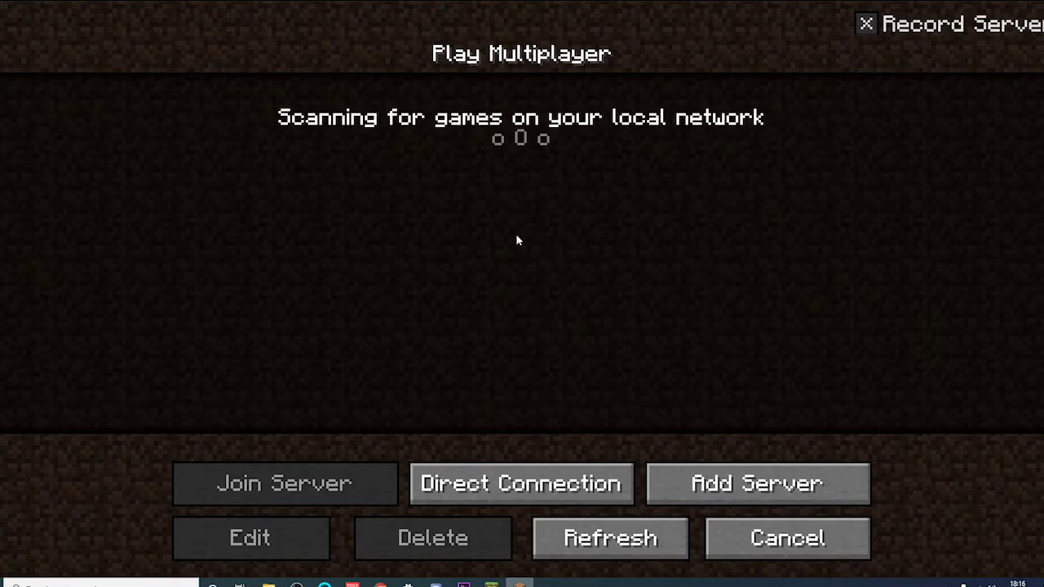
click(739, 490)
key(Tab)
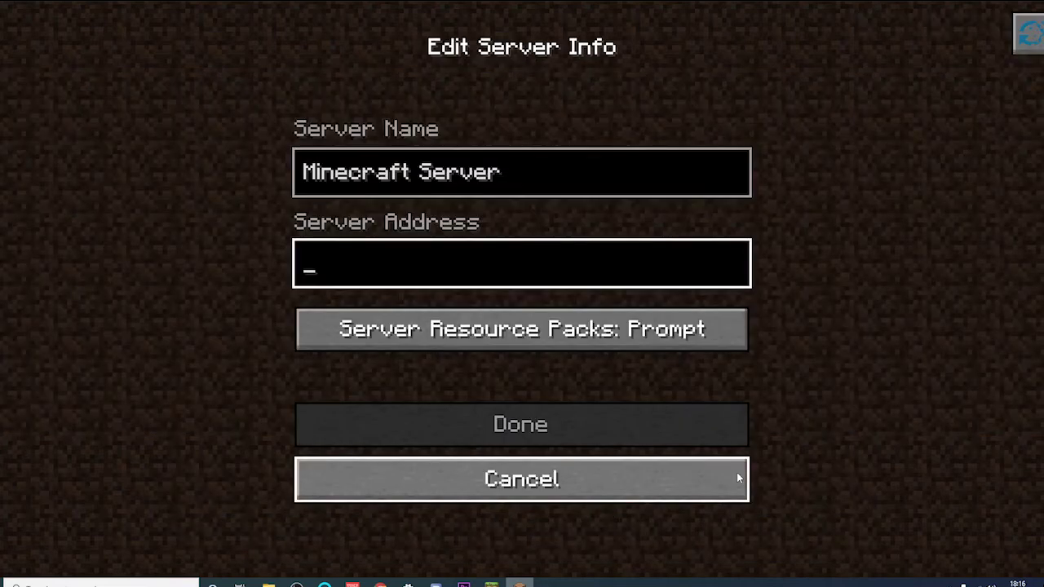
text(m)
key(BackSpace)
text(play.missioncraft.tk)
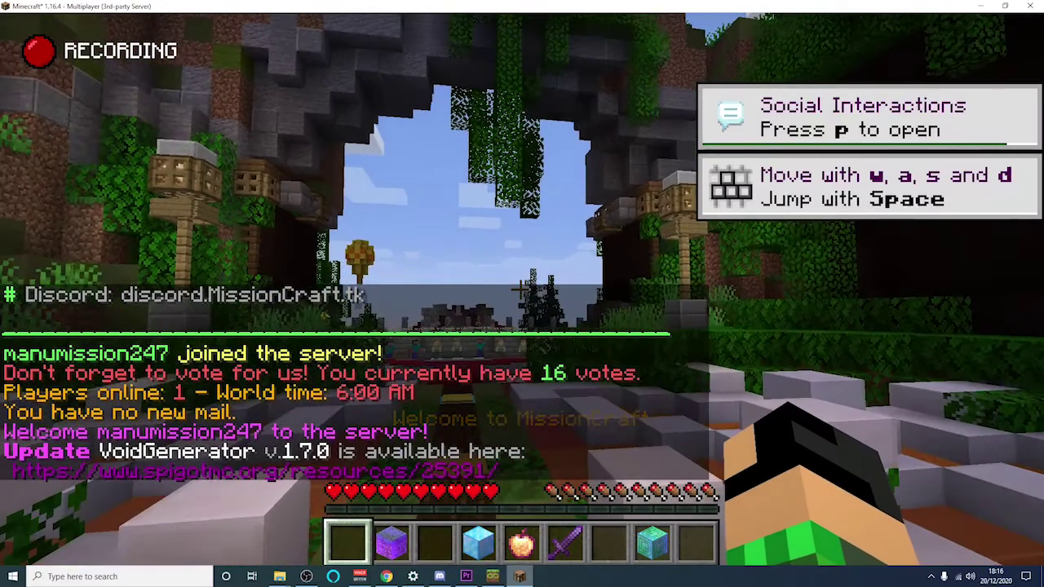
key(t)
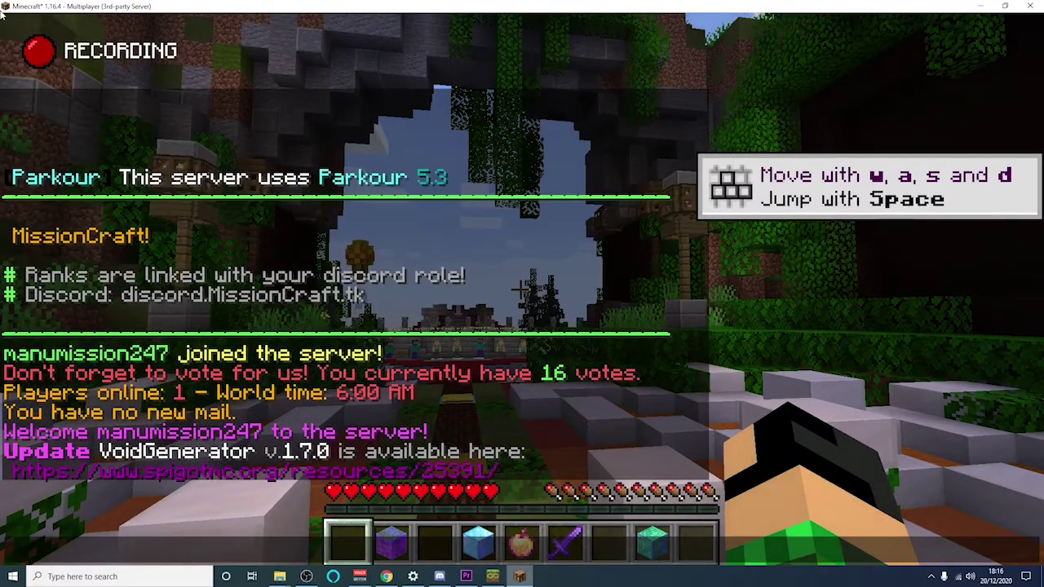
Close the chat and bring up the Game Menu to leave the server.
key(Escape)
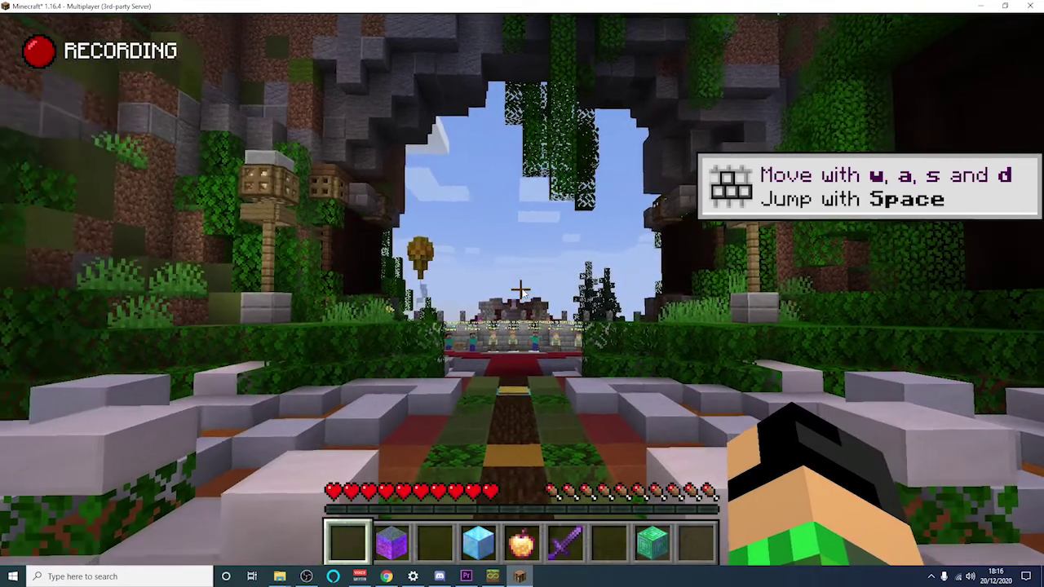
key(Escape)
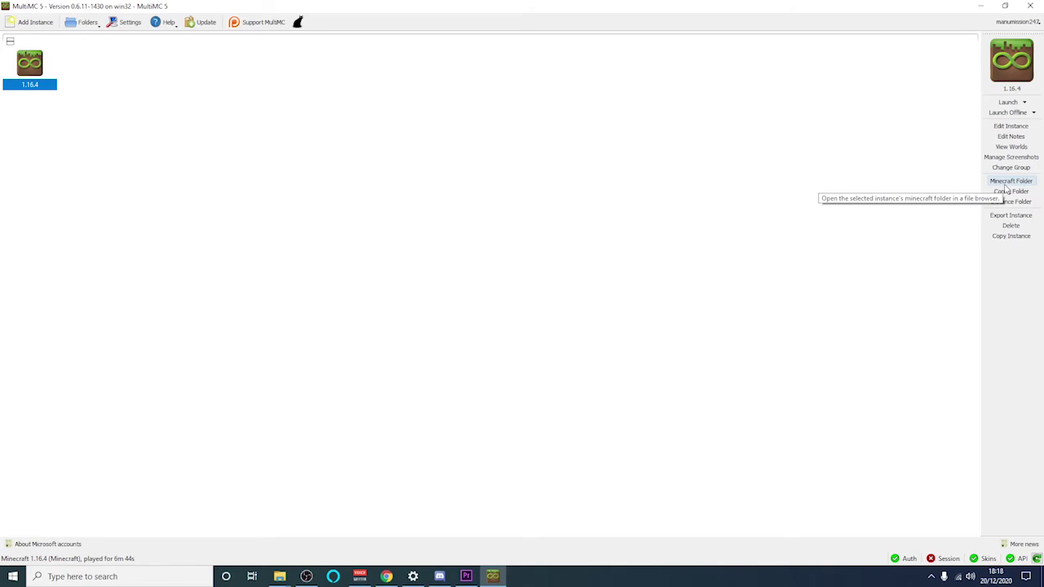
Open the 1.16.4 instance's .minecraft folder and go into its saves folder.
click(1008, 182)
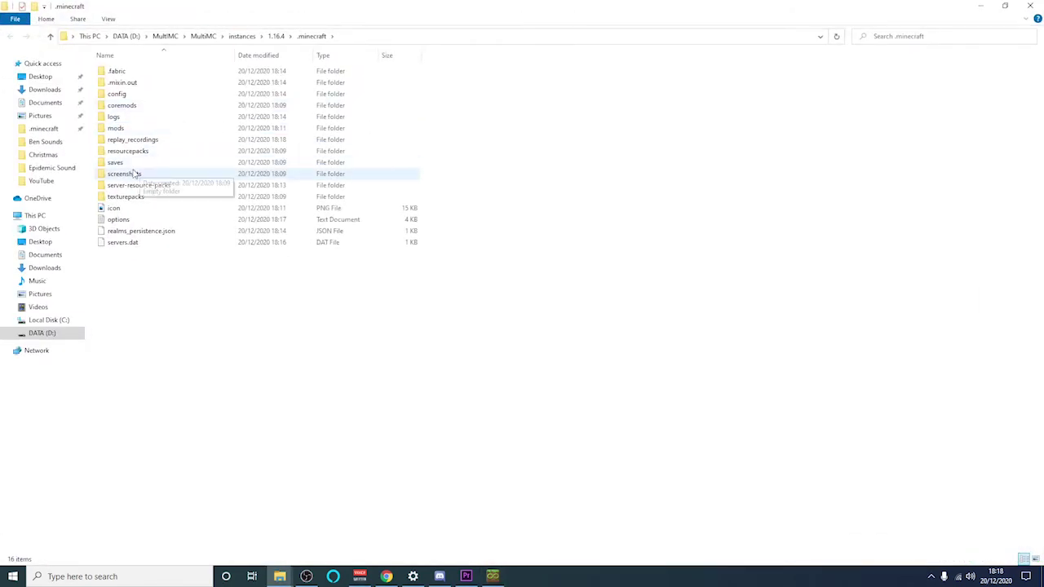
double_click(115, 163)
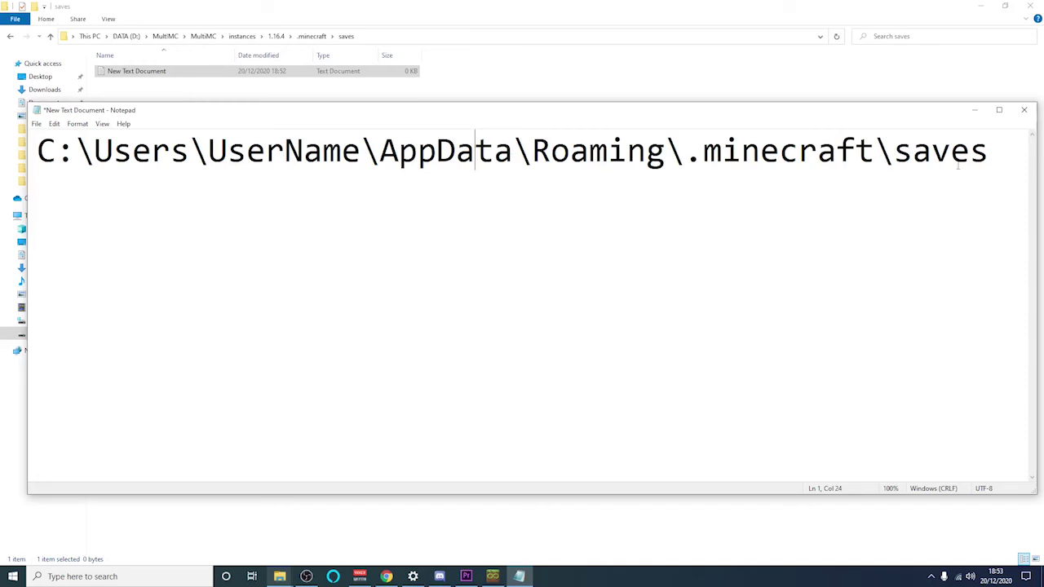
Bring the Explorer window showing the instance's saves folder to the front, over Notepad.
click(799, 86)
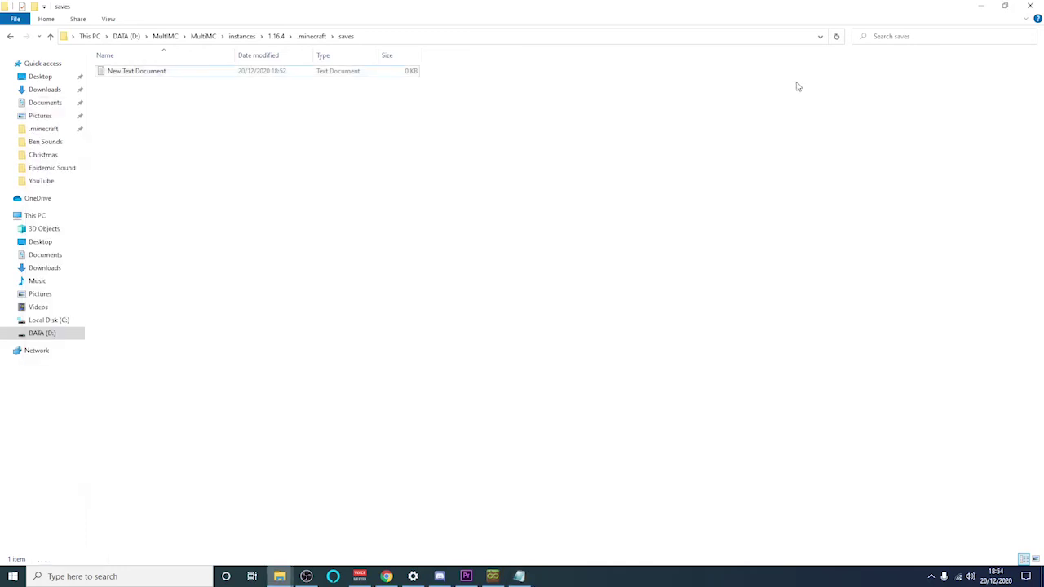